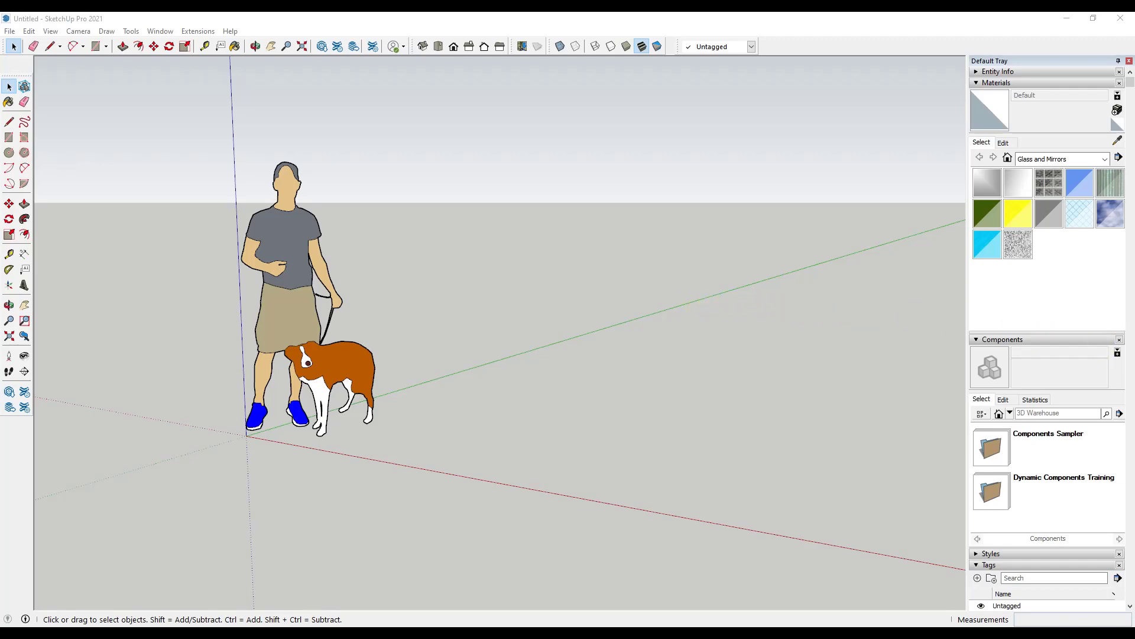
In Chrome, jump to the Managing Extensions article's 'Managing trust and signatures' section.
{"action": "key", "text": "alt+Tab"}
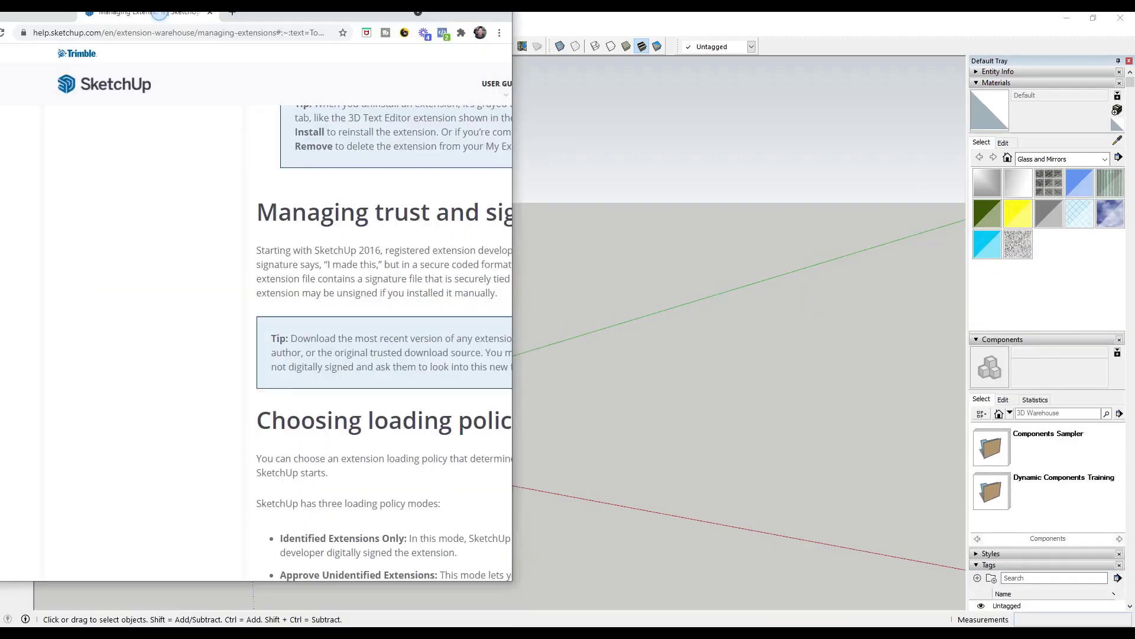
{"action": "scroll", "coordinate": [617, 296], "scroll_direction": "up", "scroll_amount": 6}
{"action": "scroll", "coordinate": [618, 295], "scroll_direction": "up", "scroll_amount": 15}
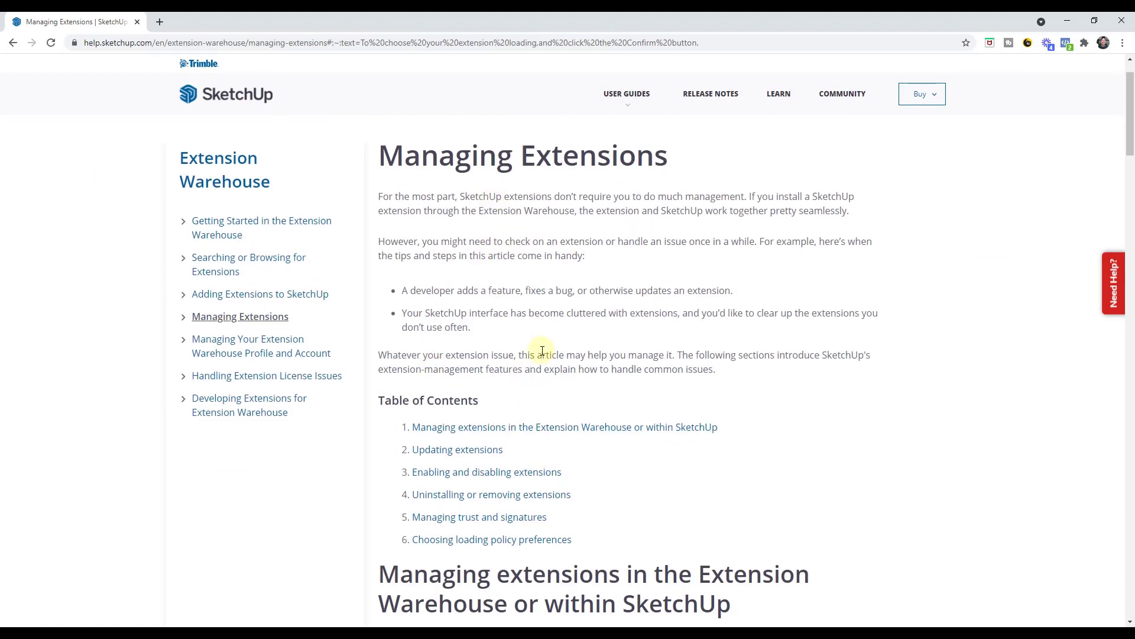
{"action": "scroll", "coordinate": [532, 426], "scroll_direction": "down", "scroll_amount": 3}
{"action": "left_click", "coordinate": [503, 346]}
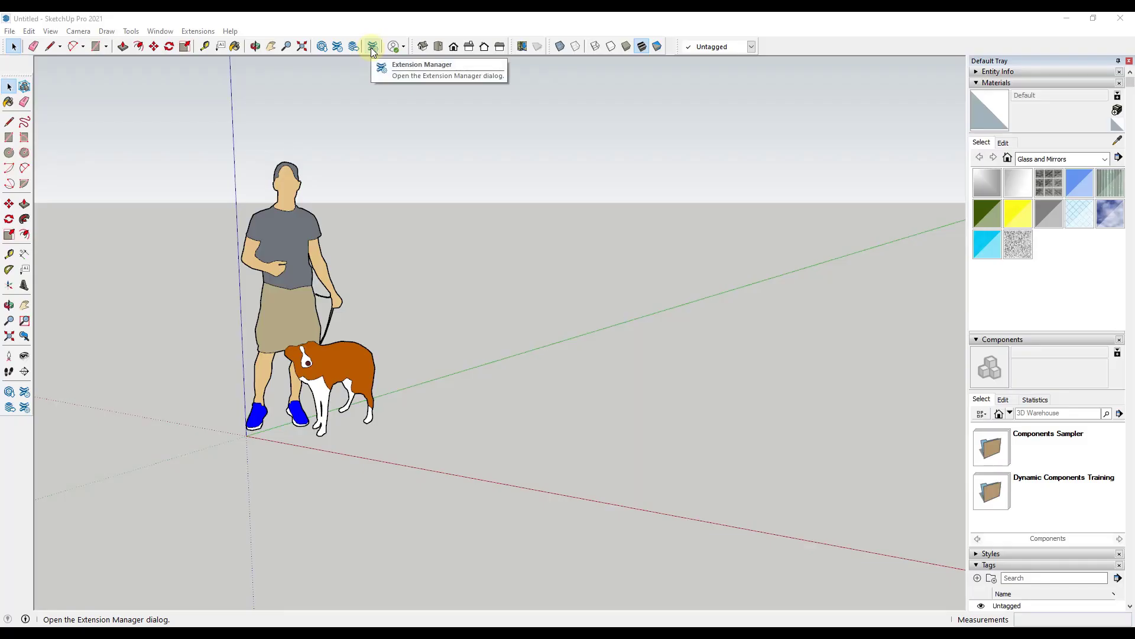
Reopen Extension Manager's loading policy settings and try each policy, ending on Identified Extensions Only.
{"action": "left_click", "coordinate": [370, 47]}
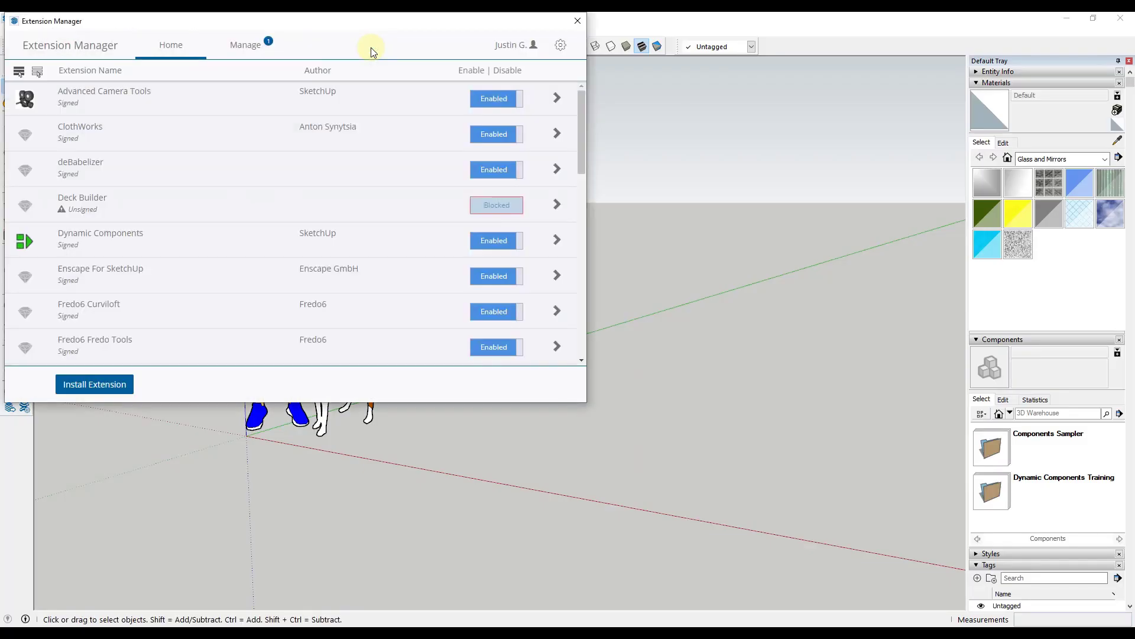
{"action": "left_click", "coordinate": [576, 23]}
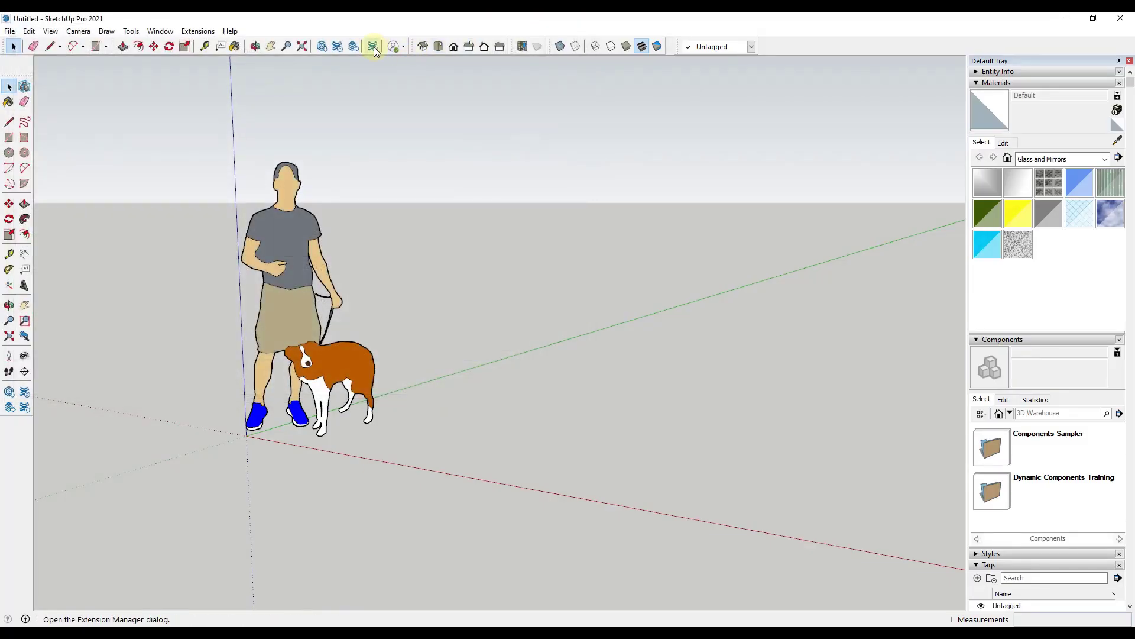
{"action": "left_click", "coordinate": [374, 47]}
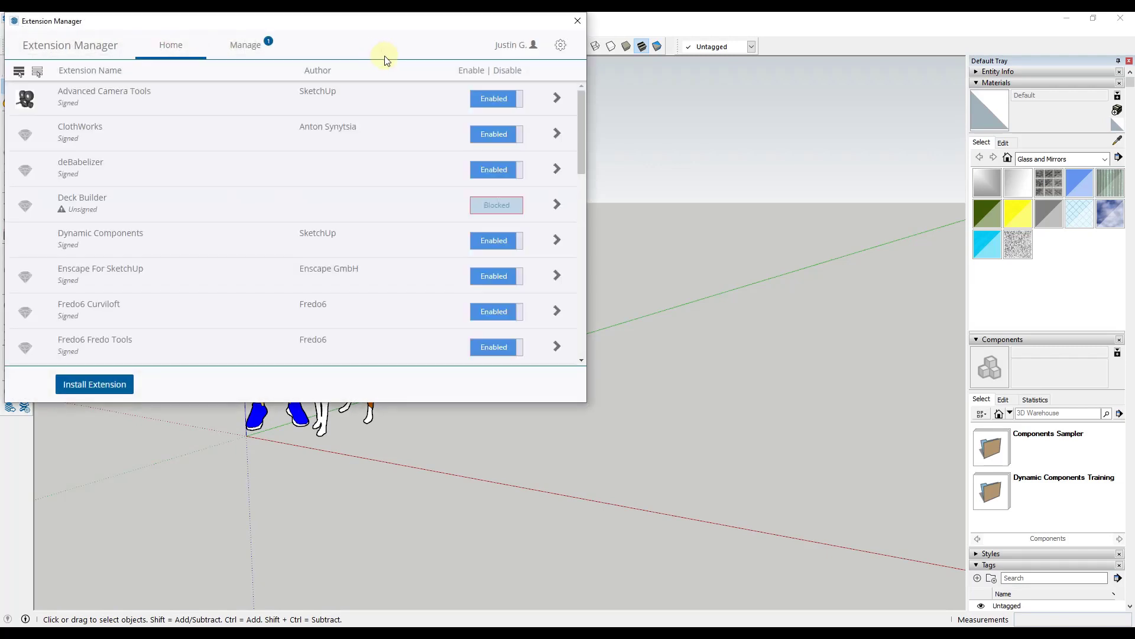
{"action": "left_click", "coordinate": [561, 46]}
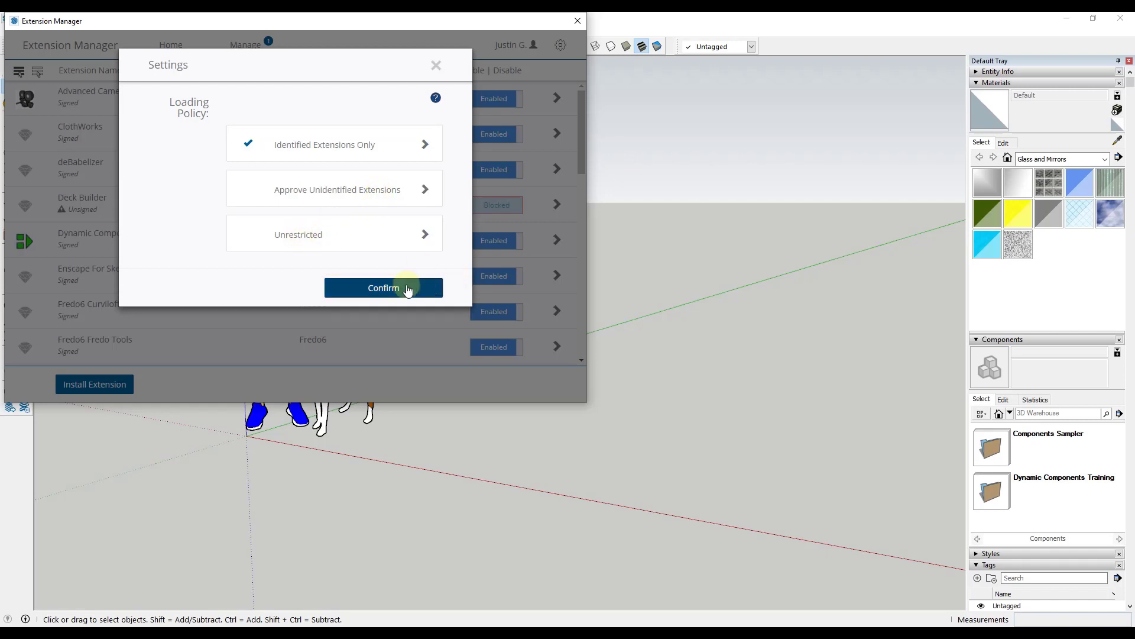
{"action": "left_click", "coordinate": [304, 187]}
{"action": "left_click", "coordinate": [322, 228]}
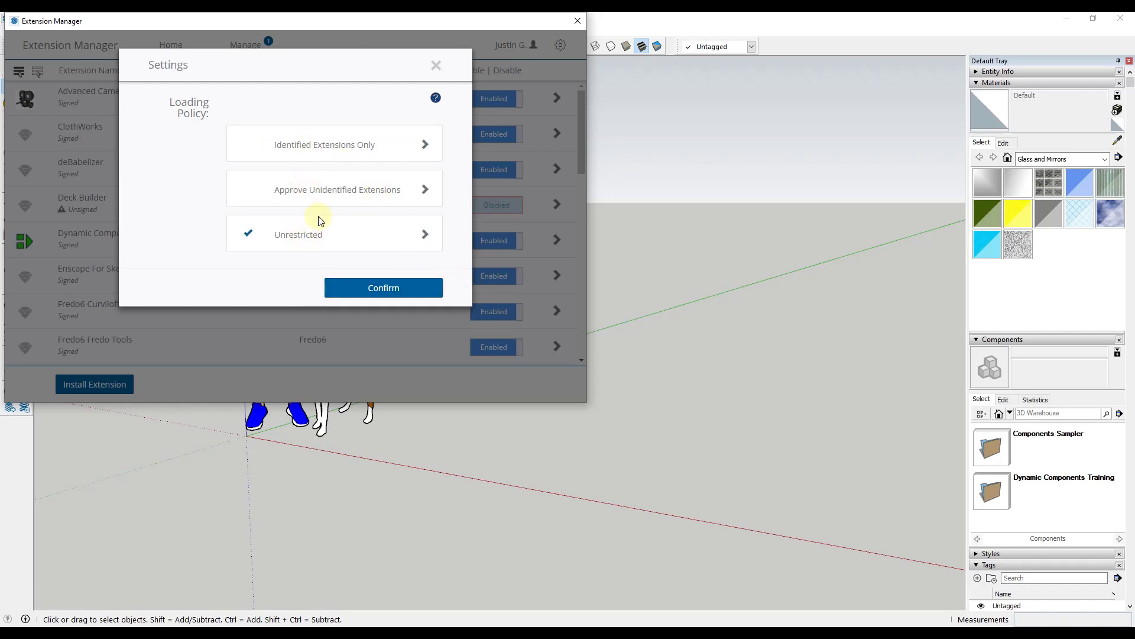
{"action": "left_click", "coordinate": [329, 146]}
Expand and collapse the Identified, Approve Unidentified and Unrestricted policy descriptions.
{"action": "left_click", "coordinate": [428, 144]}
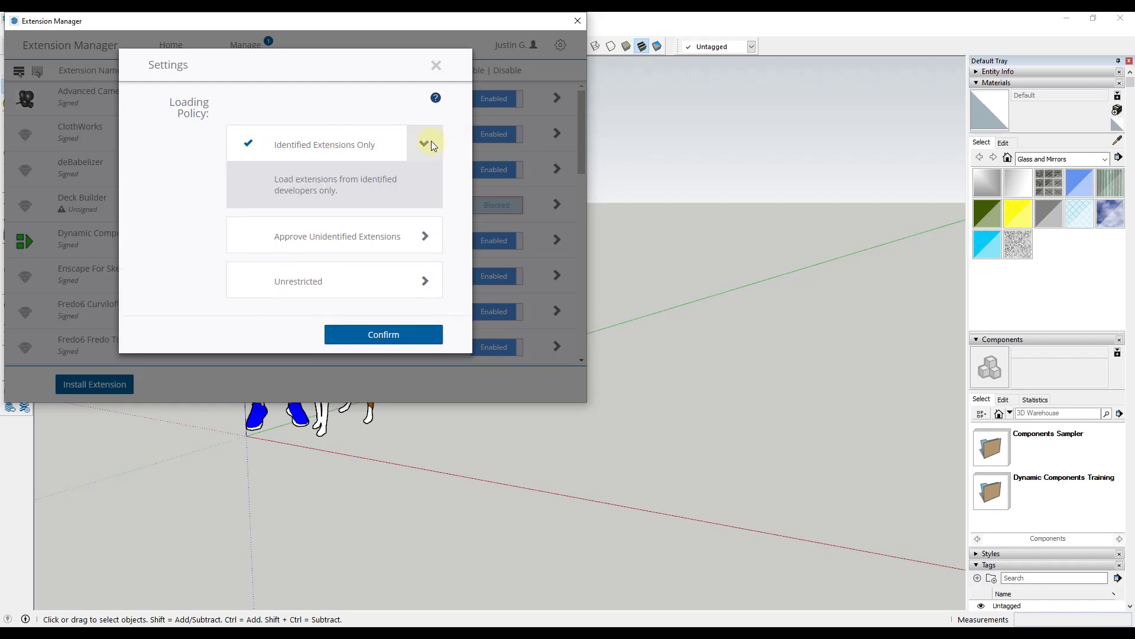
{"action": "left_click", "coordinate": [423, 188]}
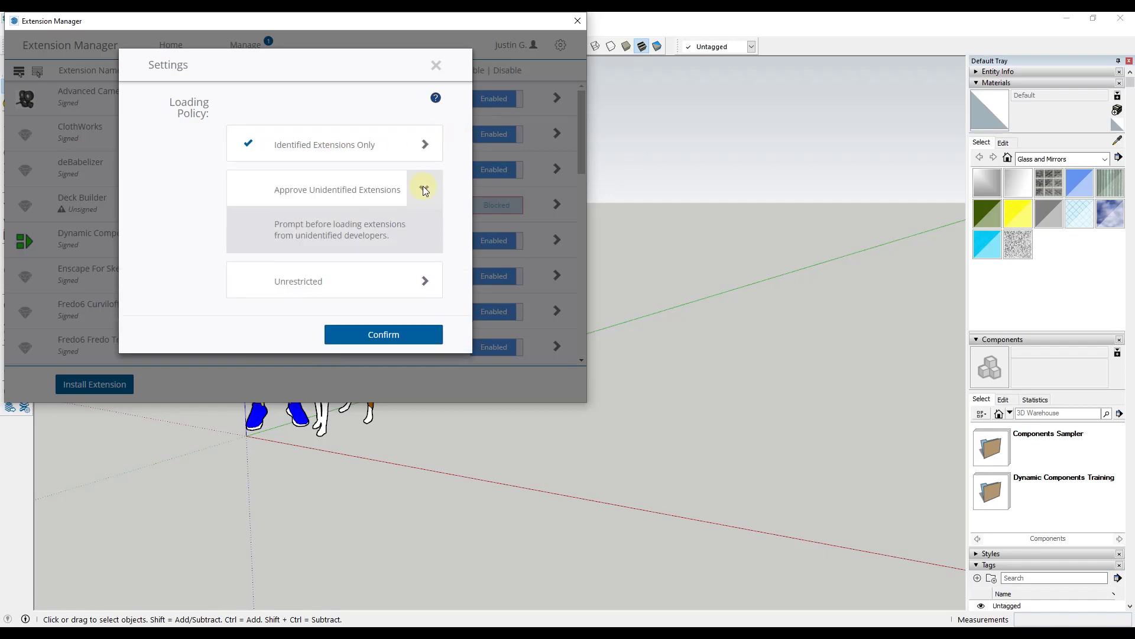
{"action": "left_click", "coordinate": [424, 186]}
{"action": "left_click", "coordinate": [422, 228]}
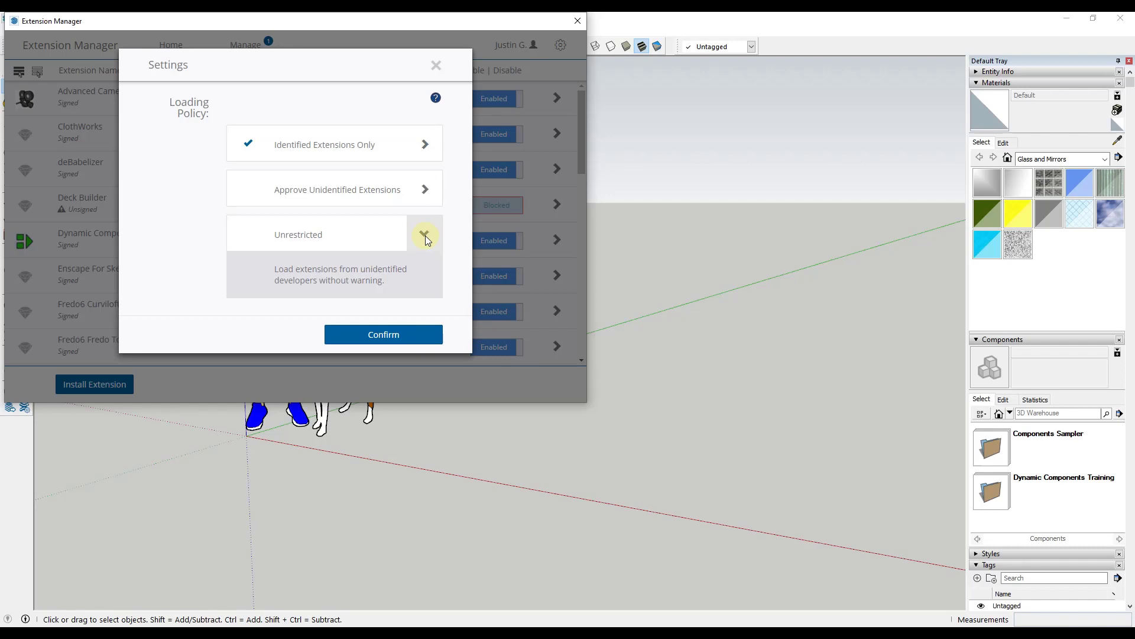
{"action": "left_click", "coordinate": [422, 235]}
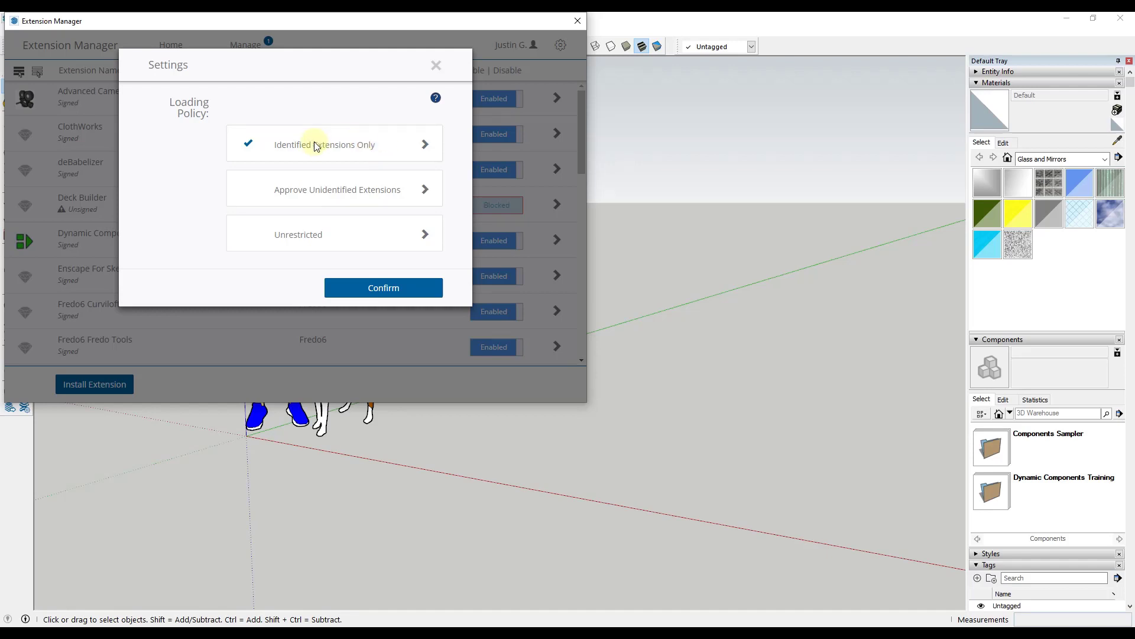
Confirm the unchanged policy, then check Deck Builder's Unsigned signature details and collapse them.
{"action": "left_click", "coordinate": [383, 288]}
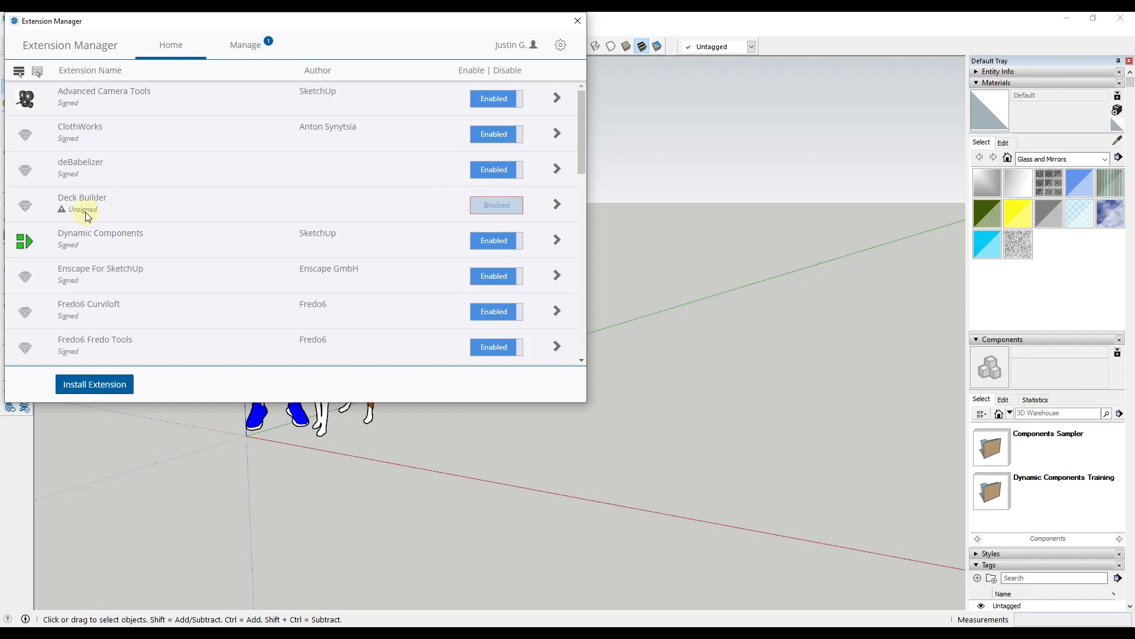
{"action": "left_click", "coordinate": [557, 204]}
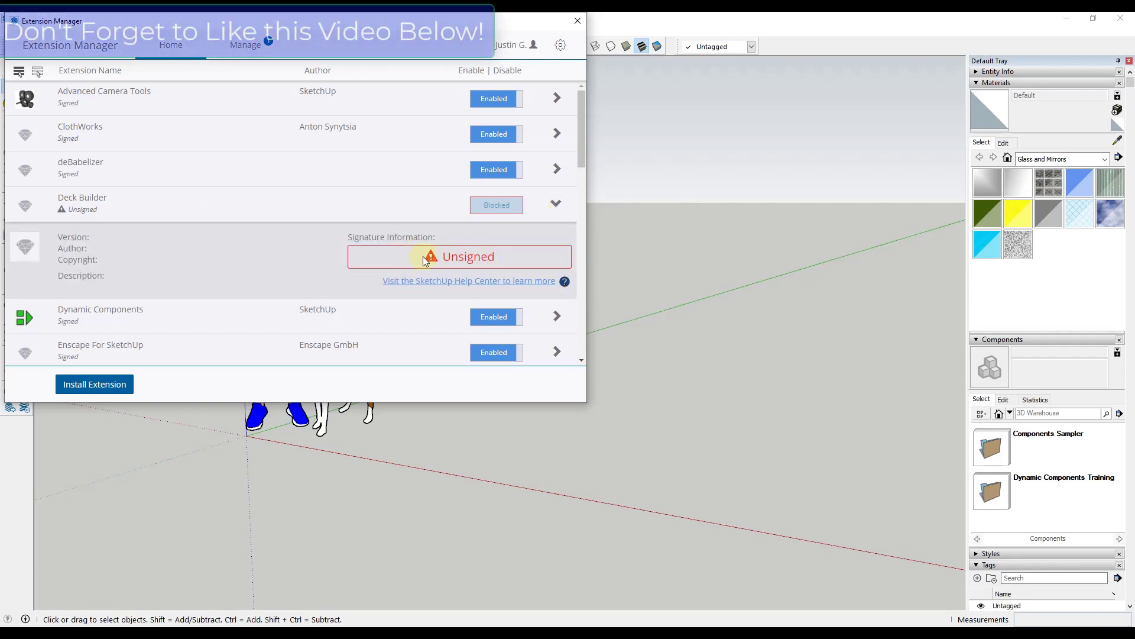
{"action": "left_click", "coordinate": [557, 205]}
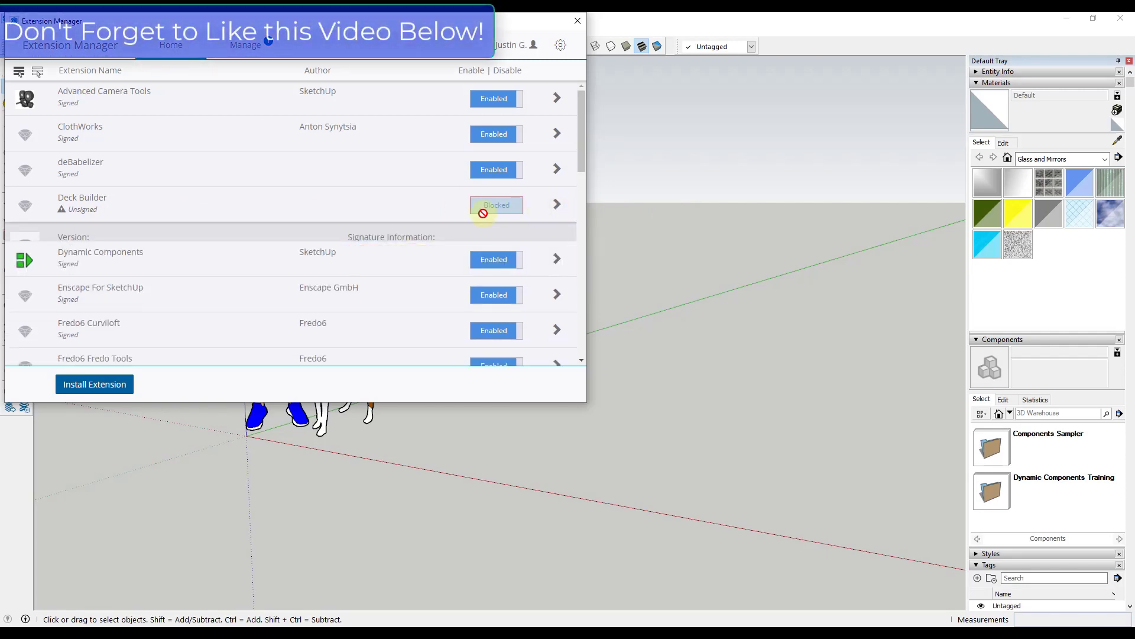
Apply the Approve Unidentified Extensions loading policy, then reopen Settings and reselect it.
{"action": "left_click", "coordinate": [560, 44]}
{"action": "left_click", "coordinate": [307, 189]}
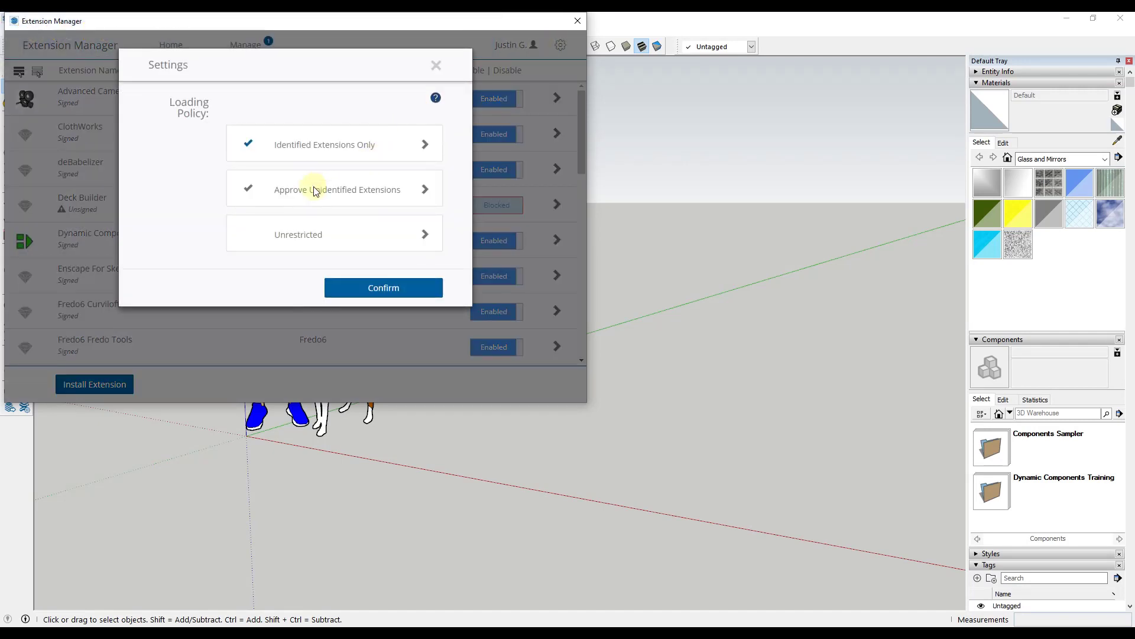
{"action": "left_click", "coordinate": [427, 195]}
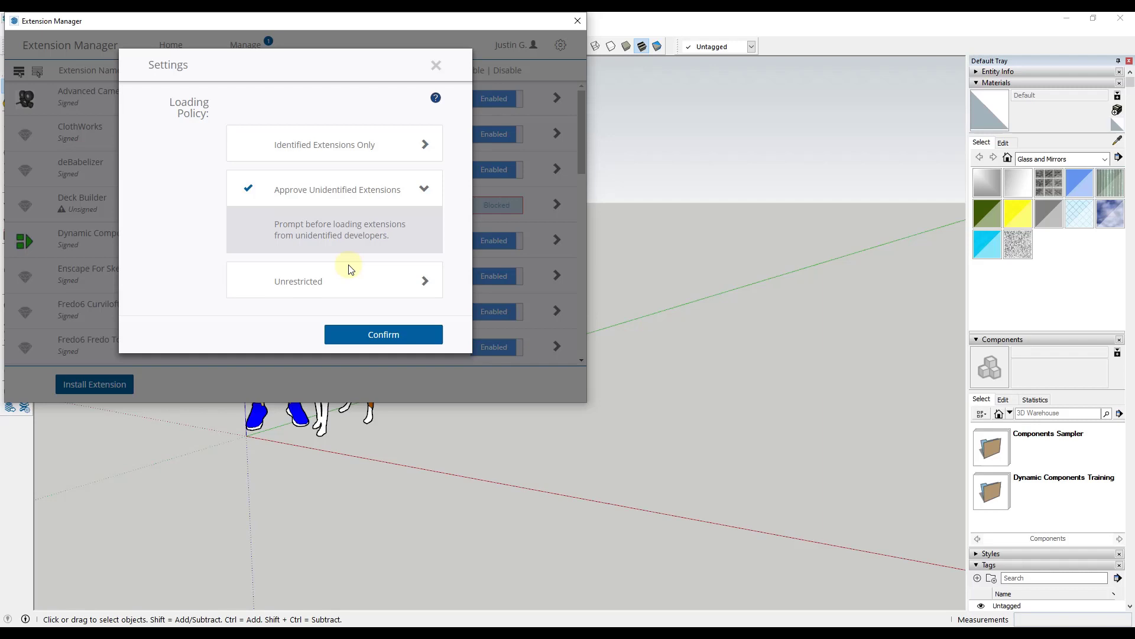
{"action": "left_click", "coordinate": [384, 335]}
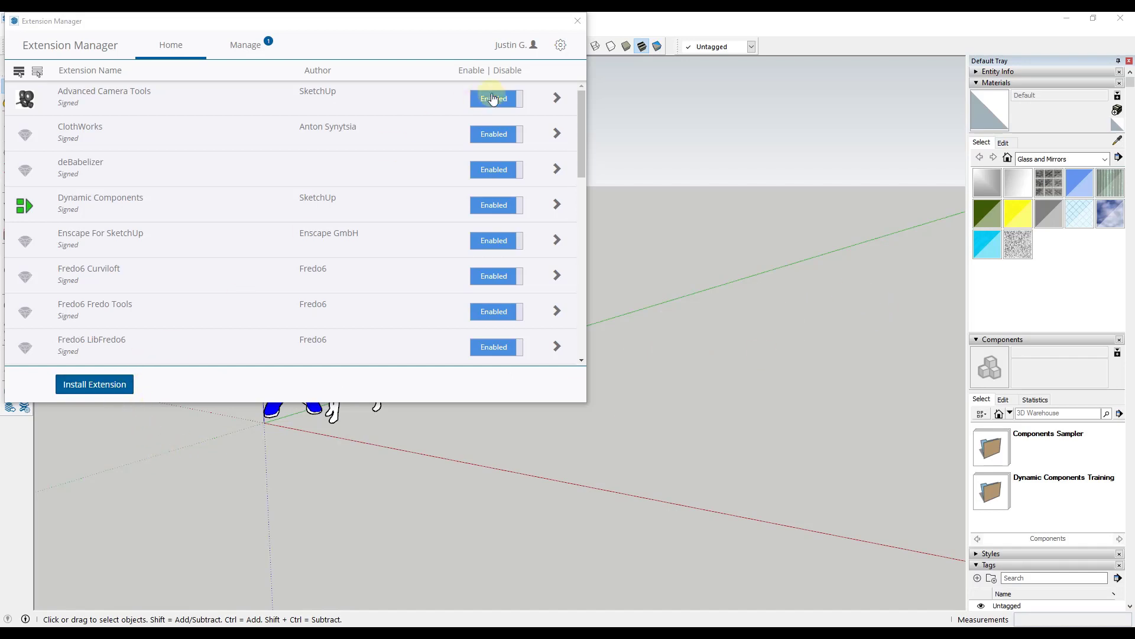
{"action": "left_click", "coordinate": [560, 45]}
{"action": "left_click", "coordinate": [307, 197]}
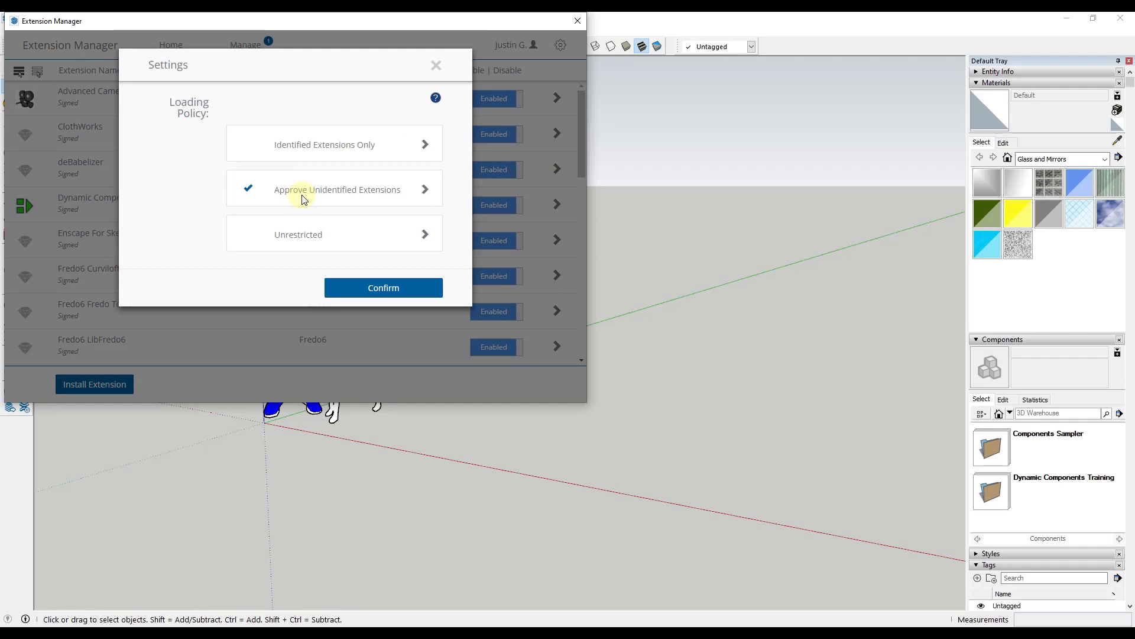
Confirm the new policy, install Deck_Builder_v1.2 and approve the unidentified-extension warning.
{"action": "left_click", "coordinate": [379, 289]}
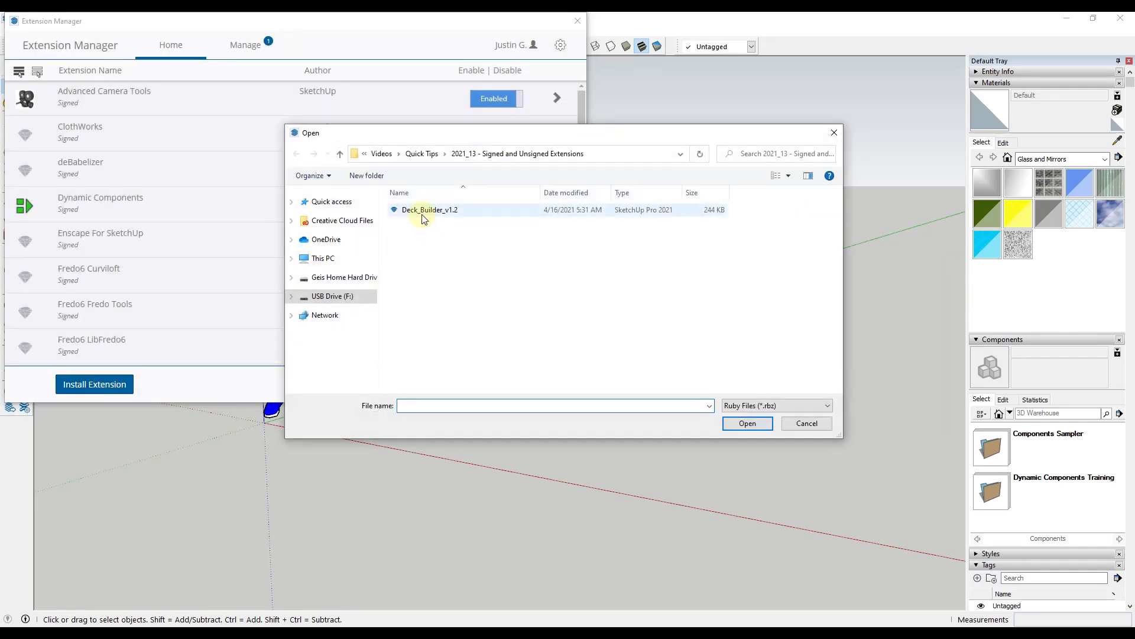
{"action": "double_click", "coordinate": [422, 214]}
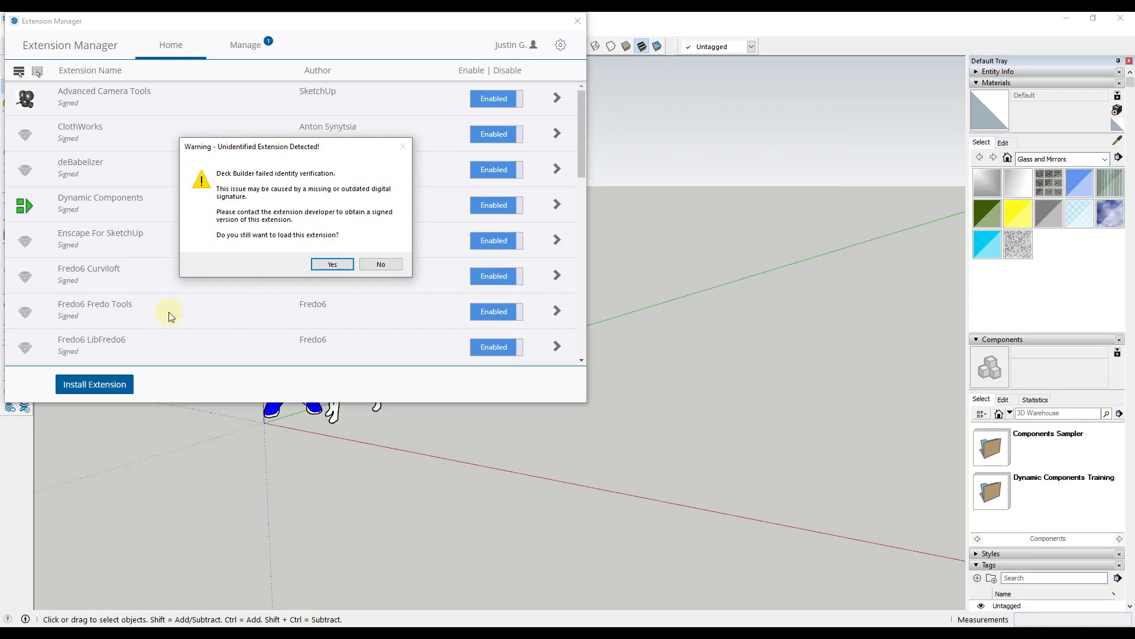
{"action": "left_click_drag", "start_coordinate": [255, 154], "coordinate": [275, 149]}
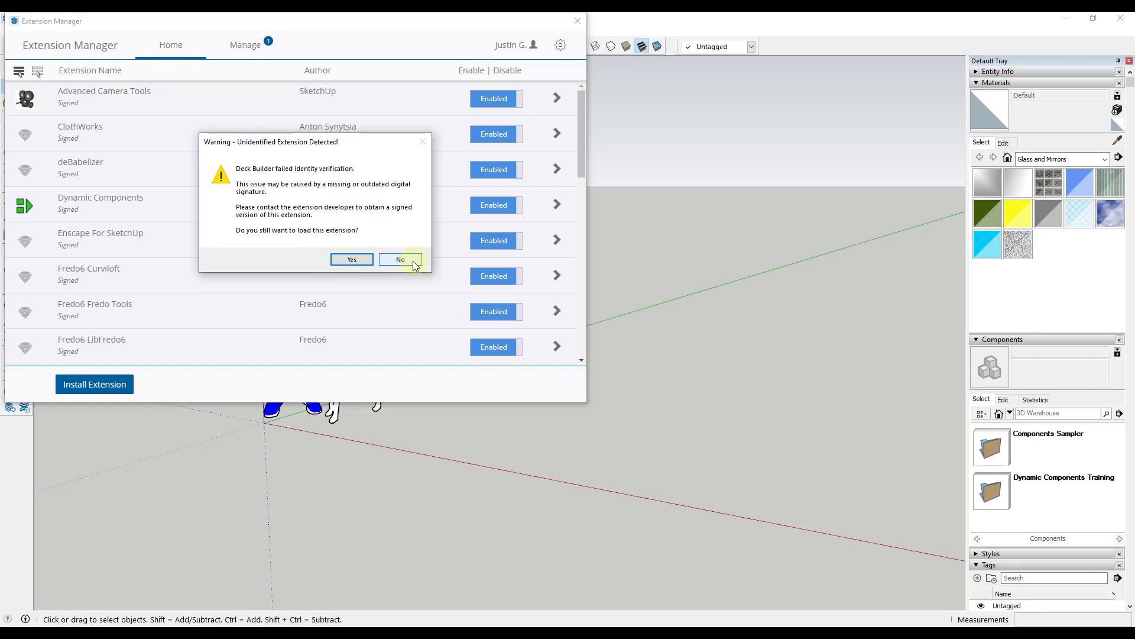
{"action": "left_click", "coordinate": [352, 259]}
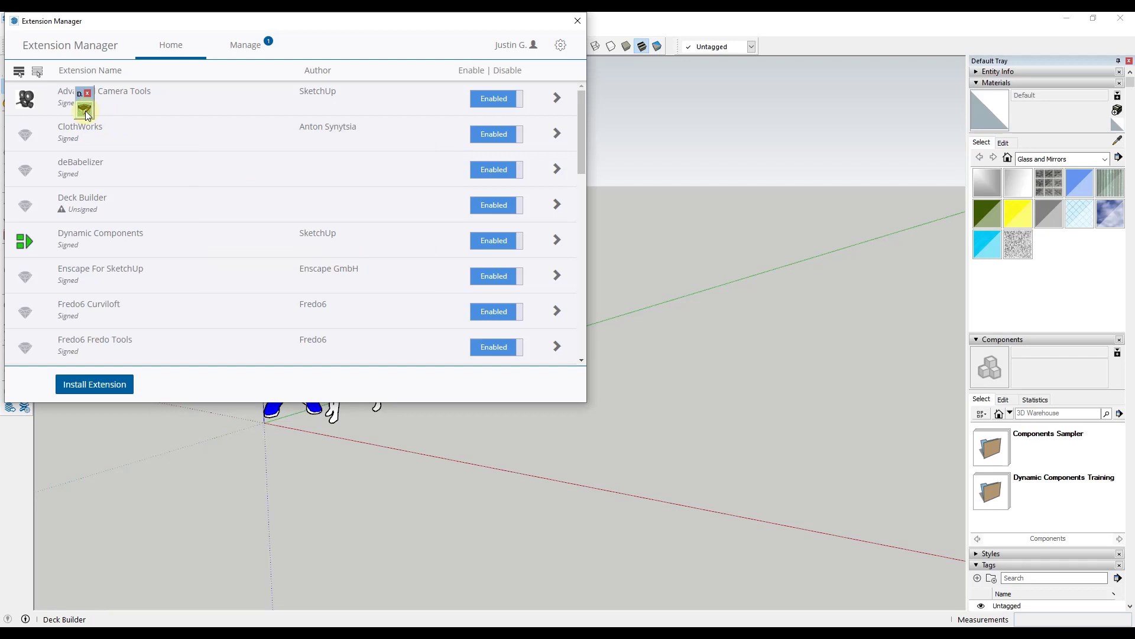
Close the Deck Builder toolbar, uninstall Deck Builder from the Manage tab, and close Extension Manager.
{"action": "left_click", "coordinate": [87, 92]}
{"action": "left_click_drag", "start_coordinate": [308, 26], "coordinate": [334, 163]}
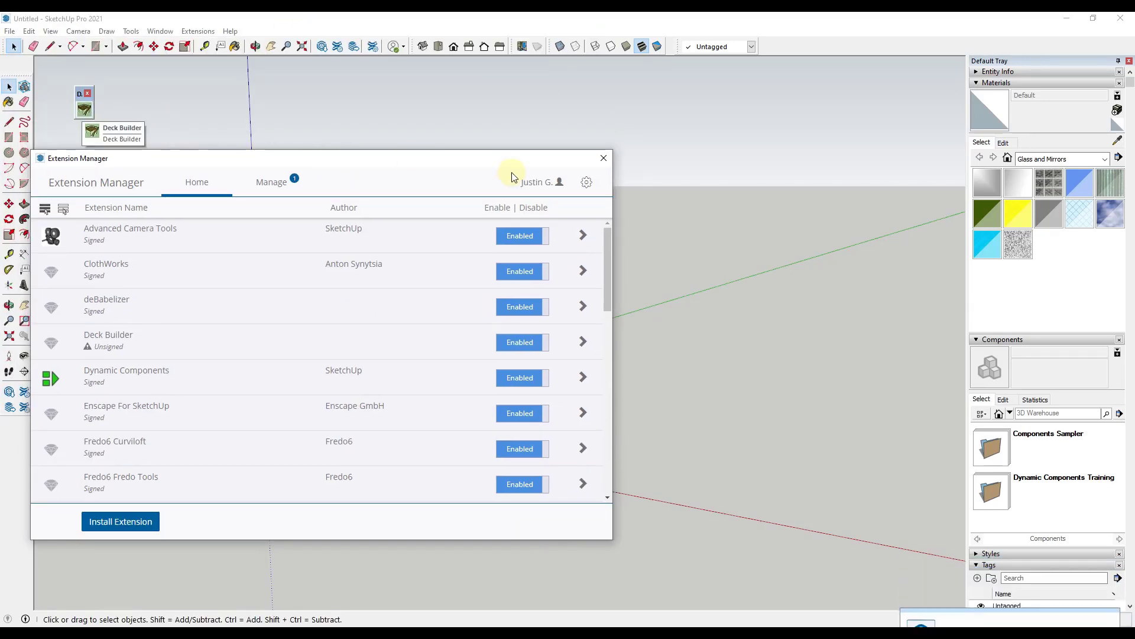
{"action": "left_click", "coordinate": [272, 182]}
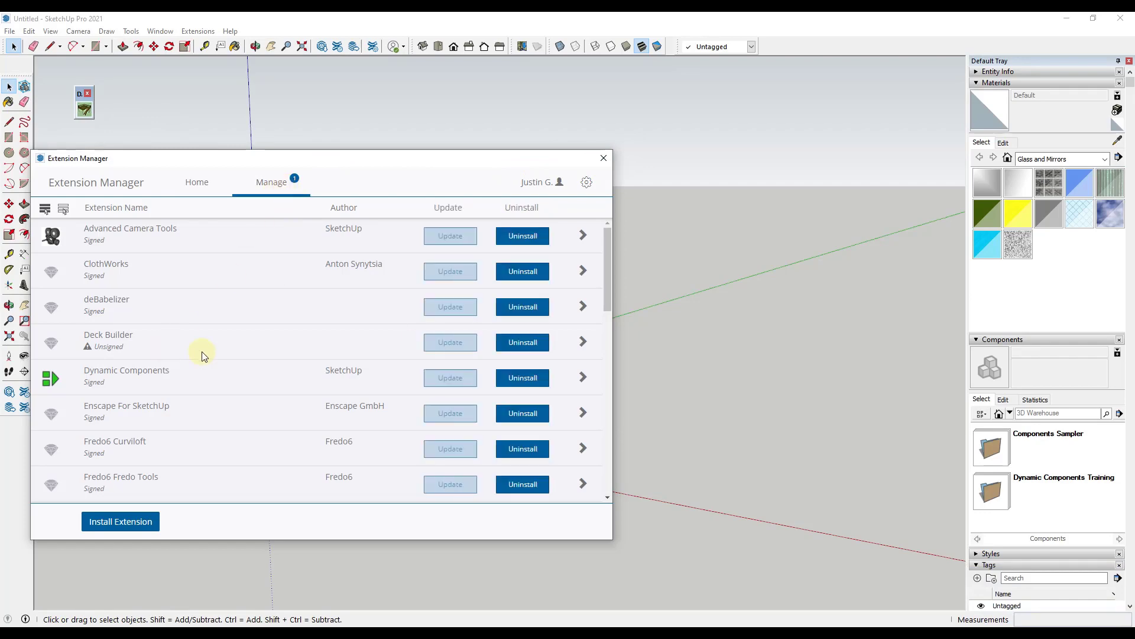
{"action": "left_click", "coordinate": [530, 343]}
{"action": "left_click", "coordinate": [461, 291]}
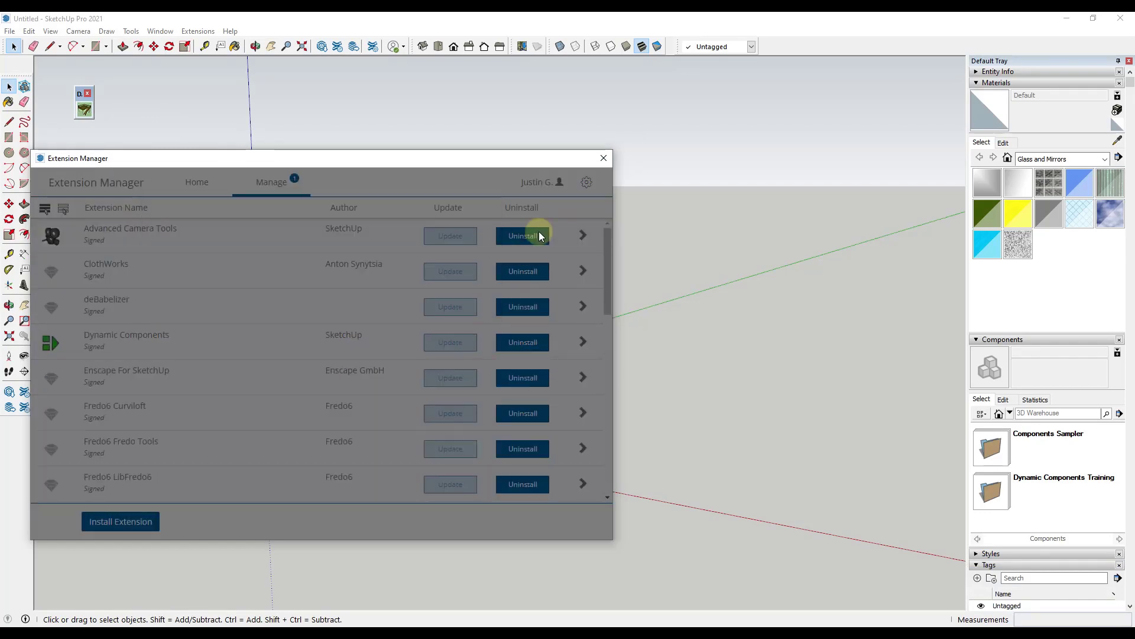
{"action": "left_click", "coordinate": [603, 158]}
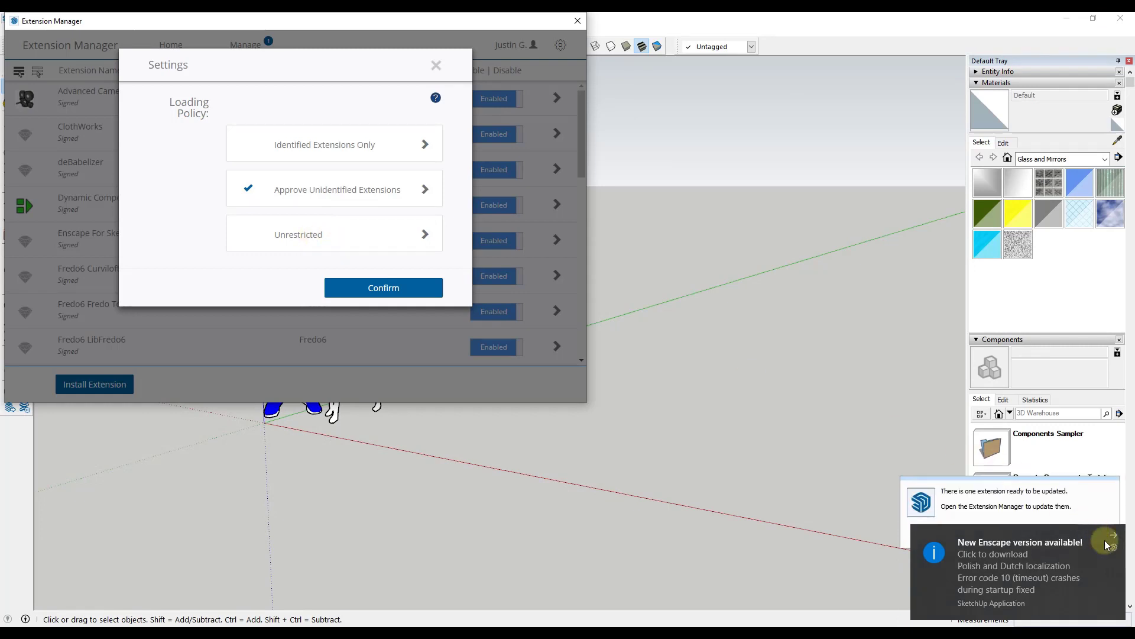
Dismiss the update notices and set the loading policy to Unrestricted.
{"action": "left_click", "coordinate": [1106, 538]}
{"action": "left_click", "coordinate": [1091, 533]}
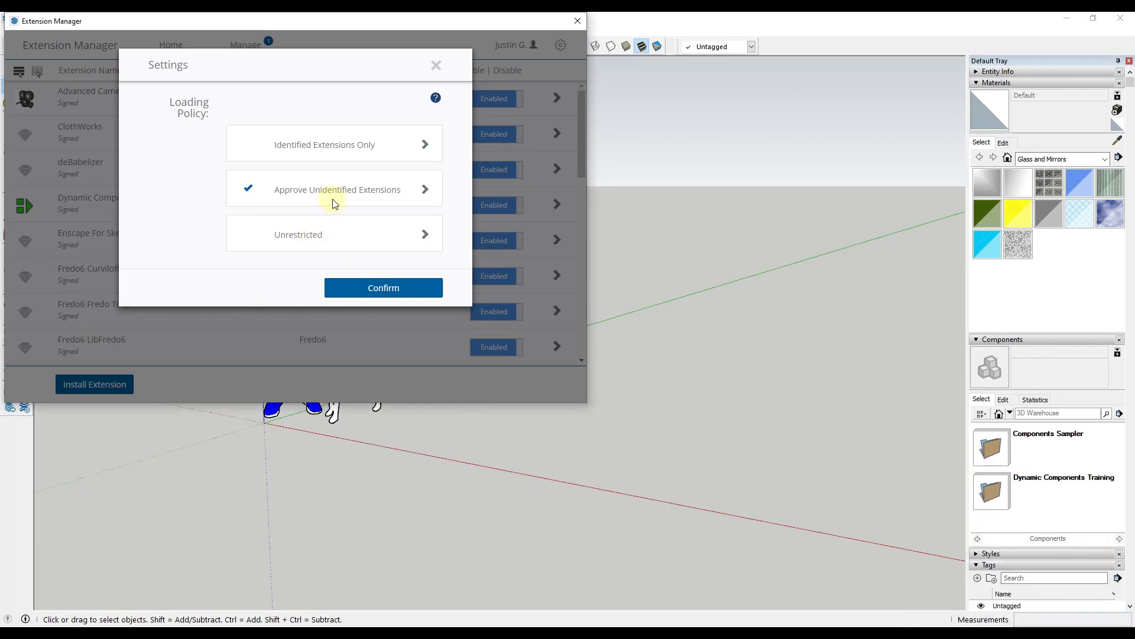
{"action": "left_click", "coordinate": [317, 235]}
{"action": "left_click", "coordinate": [369, 291]}
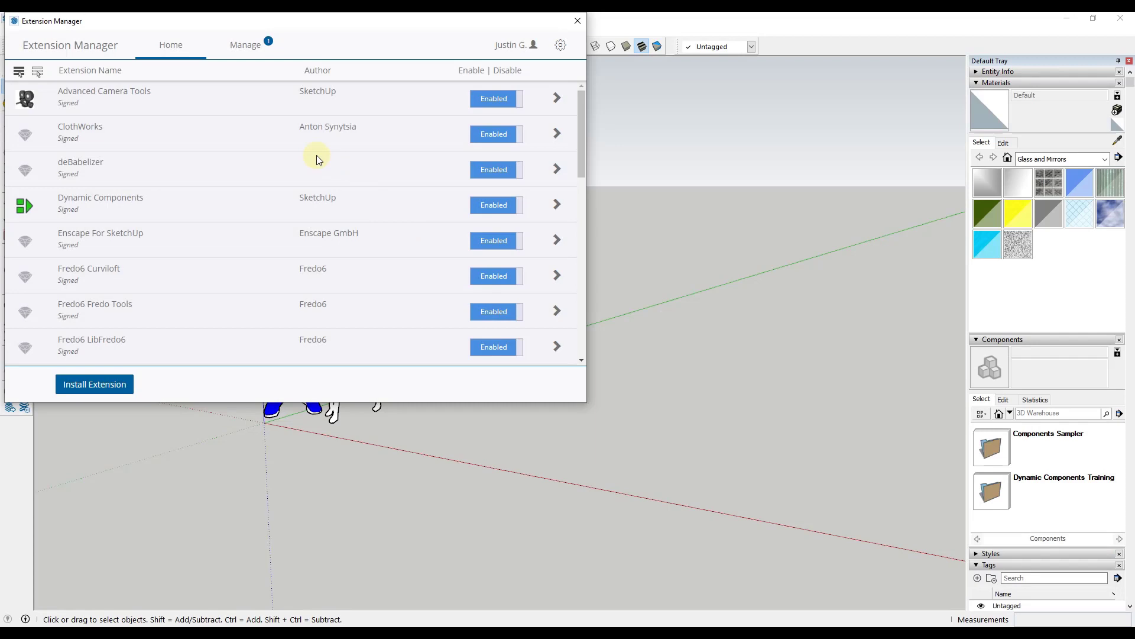
Reinstall Deck_Builder_v1.2 from file and reopen the loading policy settings.
{"action": "left_click", "coordinate": [102, 383]}
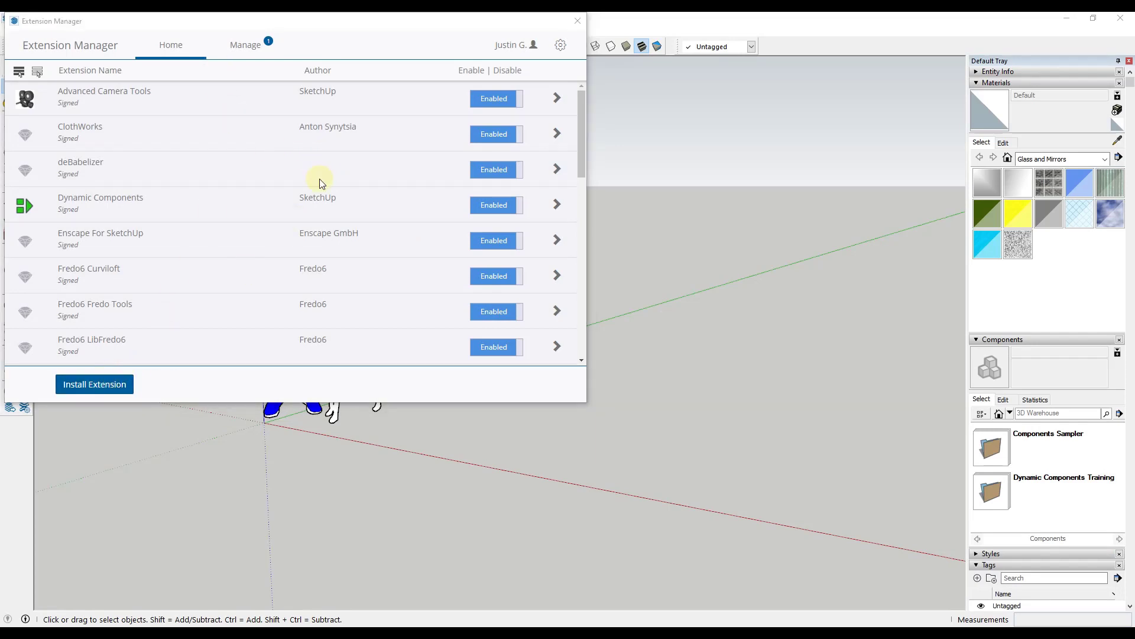
{"action": "double_click", "coordinate": [455, 212]}
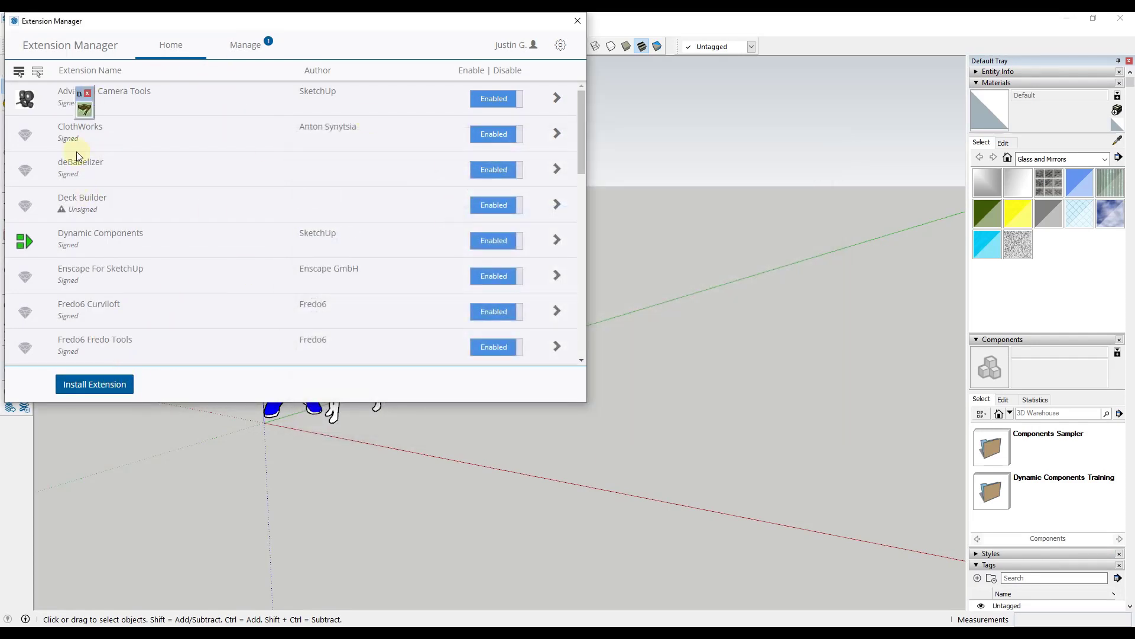
{"action": "left_click", "coordinate": [560, 44]}
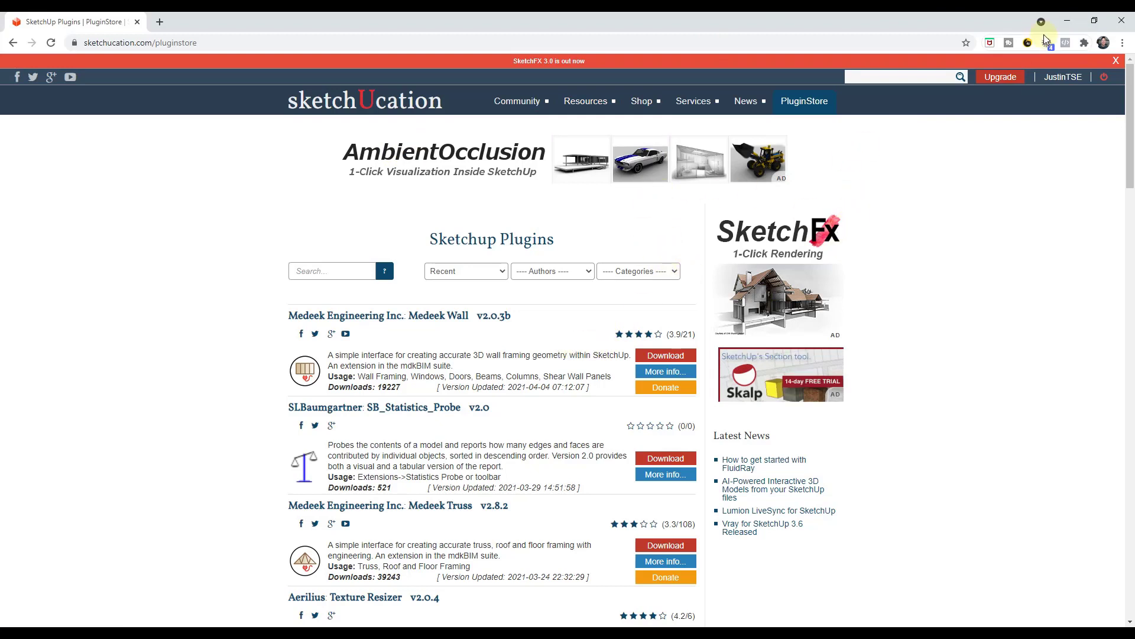
Minimize the browser to return to SketchUp's Unrestricted loading policy settings.
{"action": "left_click", "coordinate": [1067, 21]}
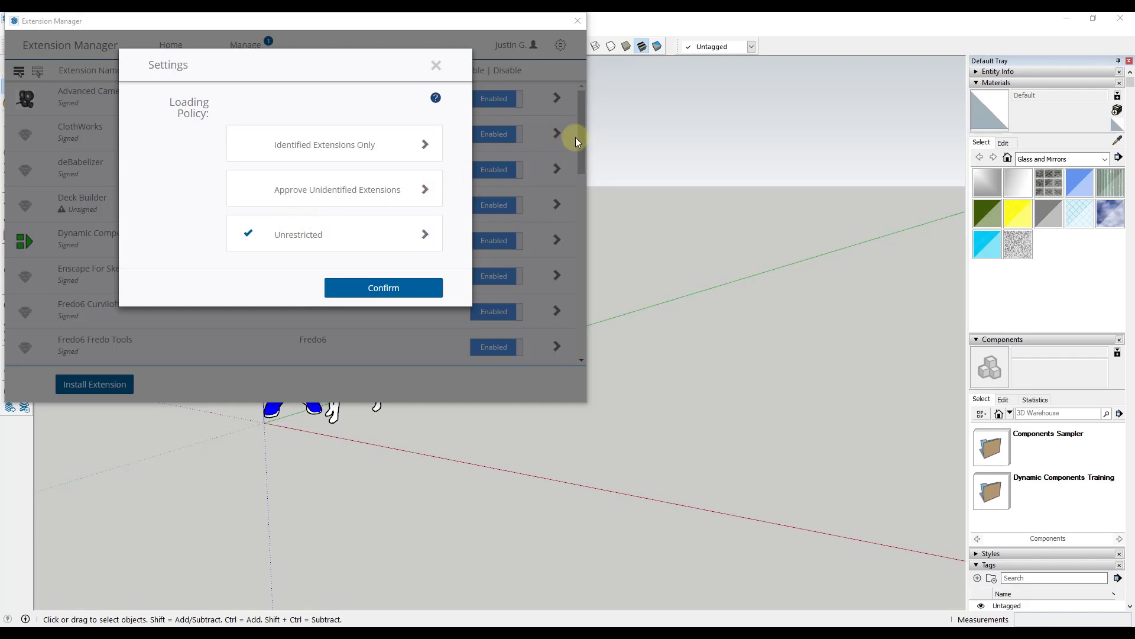
Confirm the Unrestricted loading policy to return to the Extension Manager list.
{"action": "left_click", "coordinate": [392, 290]}
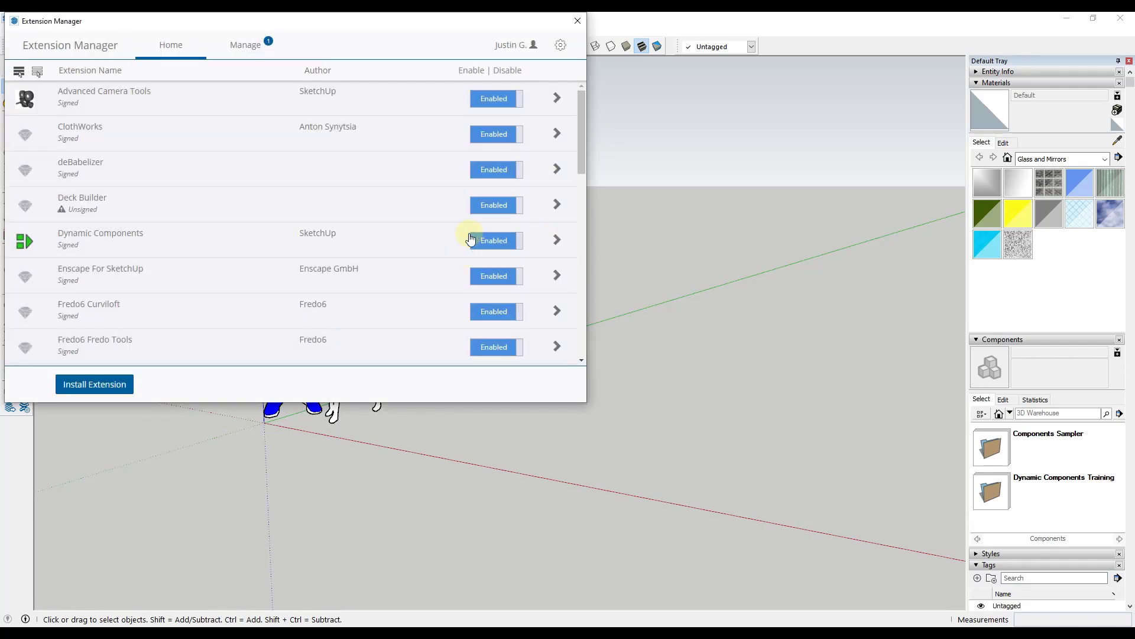